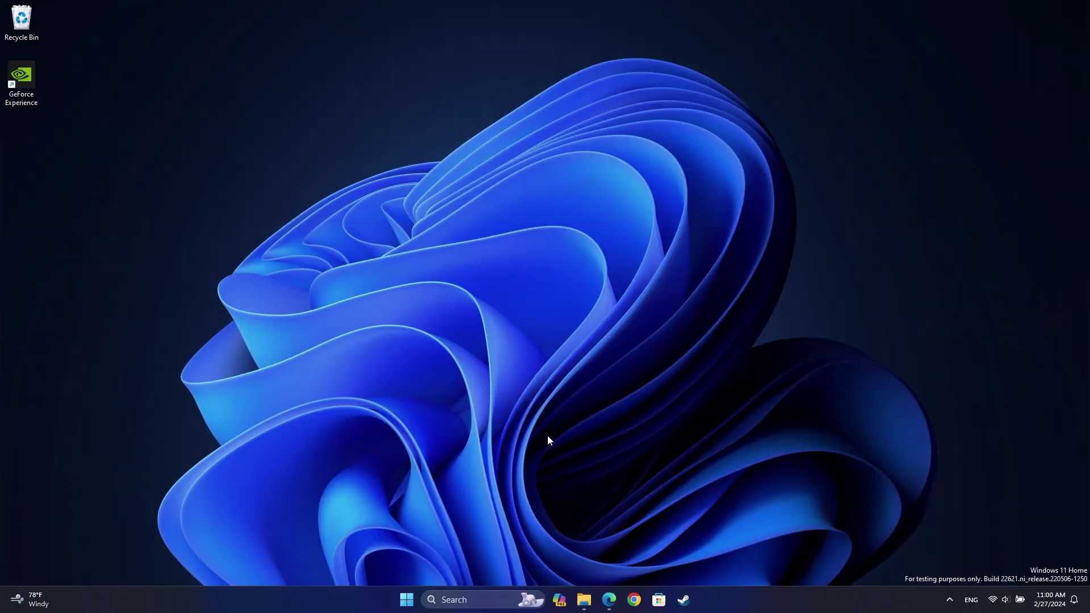
Step: Look up the product on Dell Support and select the Alienware x16 R1 suggestion
click(612, 599)
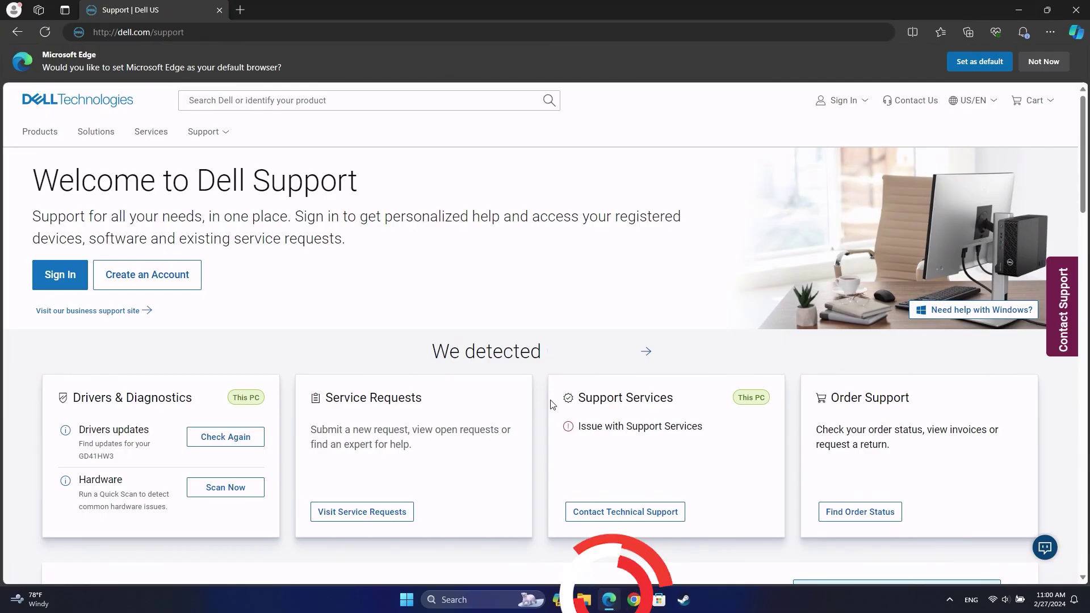
scroll(550, 404, down, 1)
scroll(550, 405, down, 1)
scroll(550, 407, down, 2)
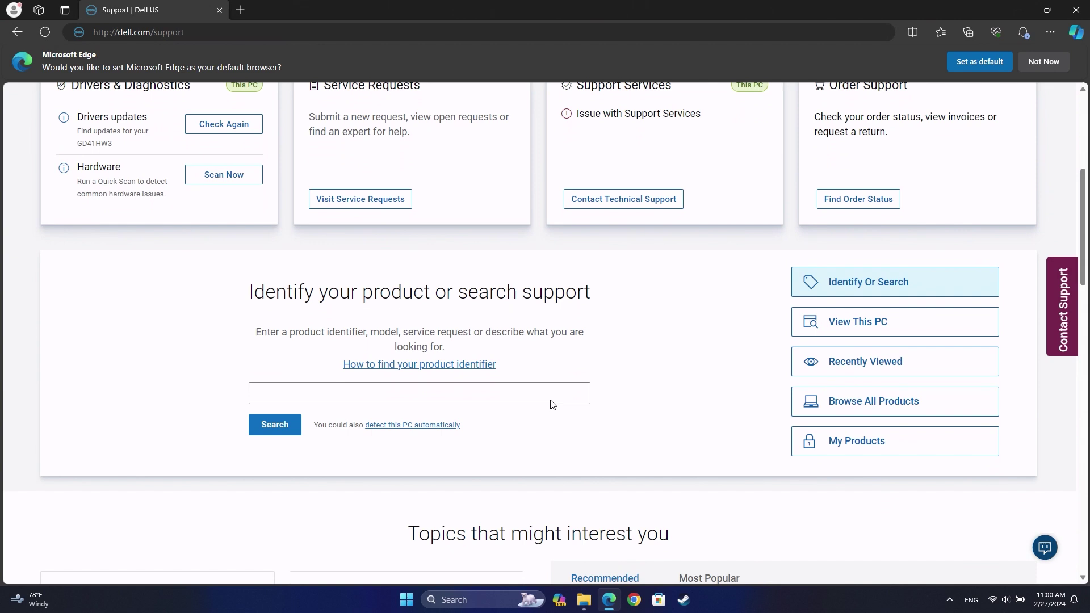
click(454, 394)
click(348, 442)
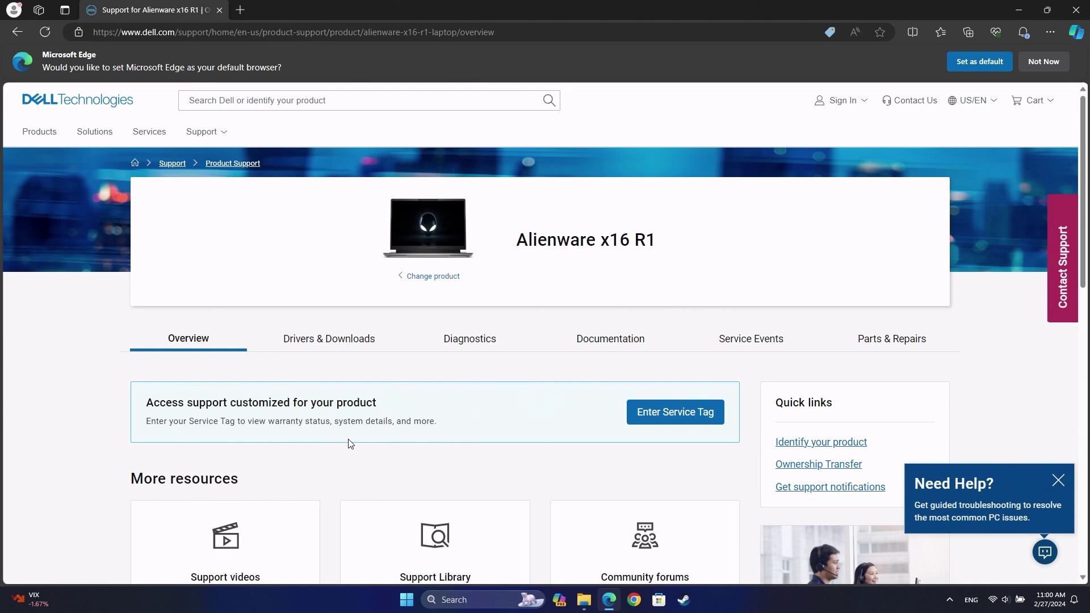
Step: Show the full Drivers & Downloads list and filter its Category to Application
click(353, 344)
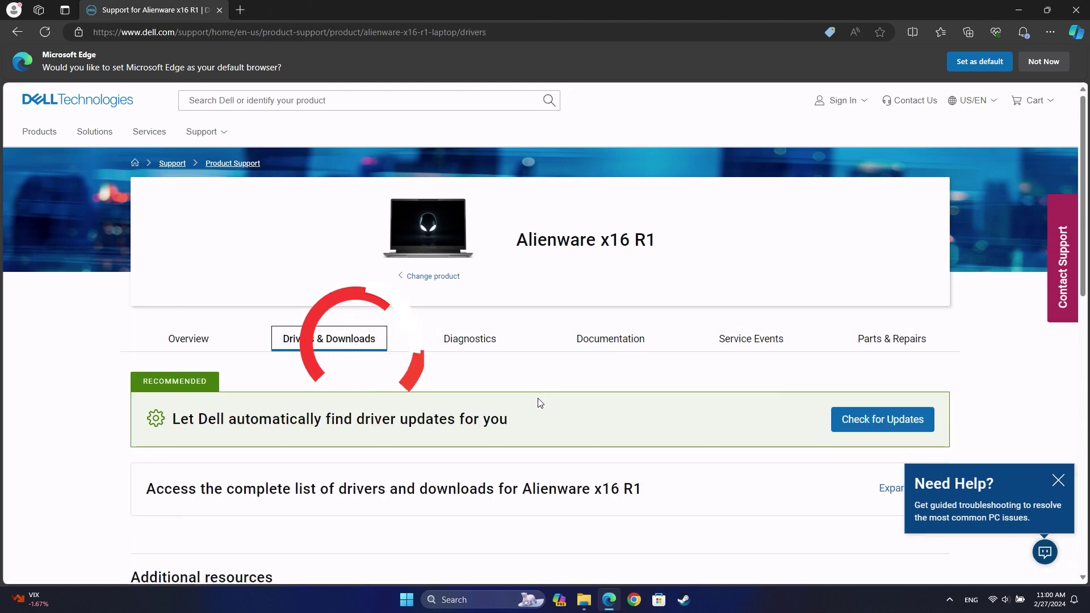
scroll(538, 403, down, 2)
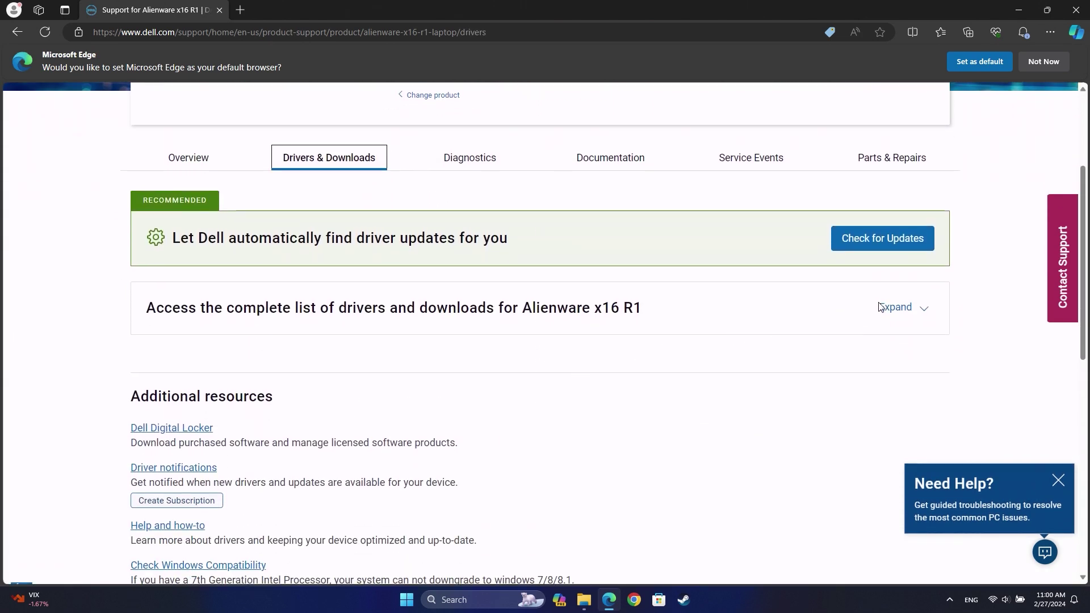
click(894, 307)
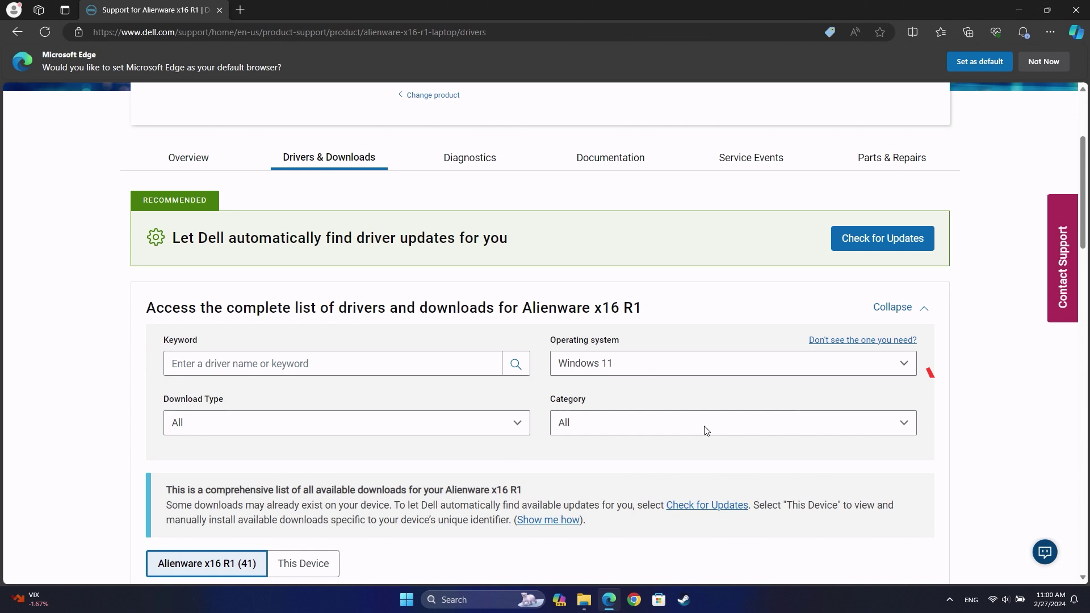
click(705, 430)
click(565, 471)
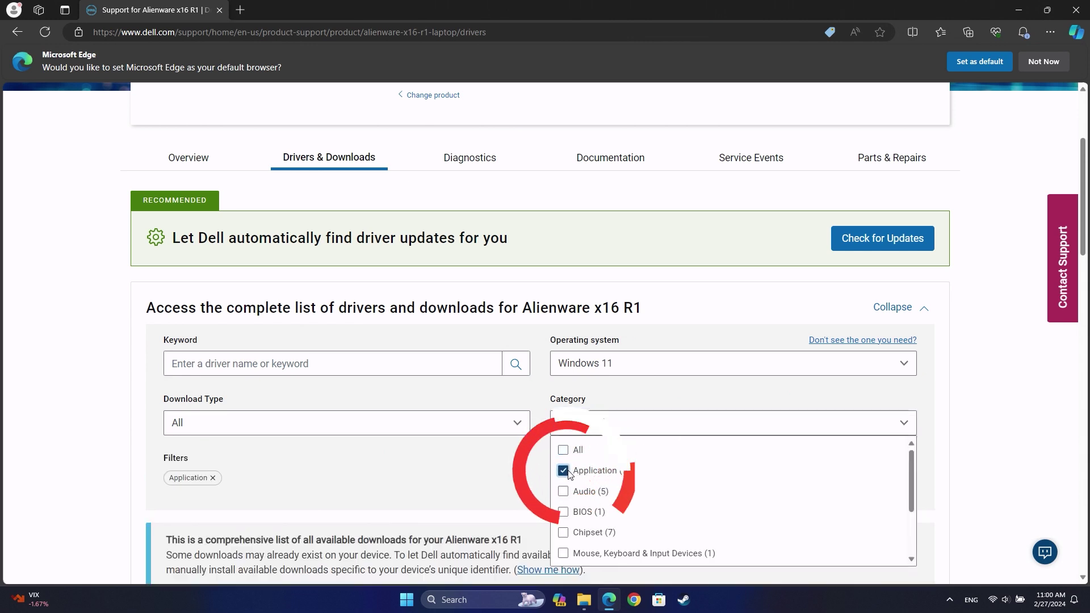
scroll(496, 471, down, 3)
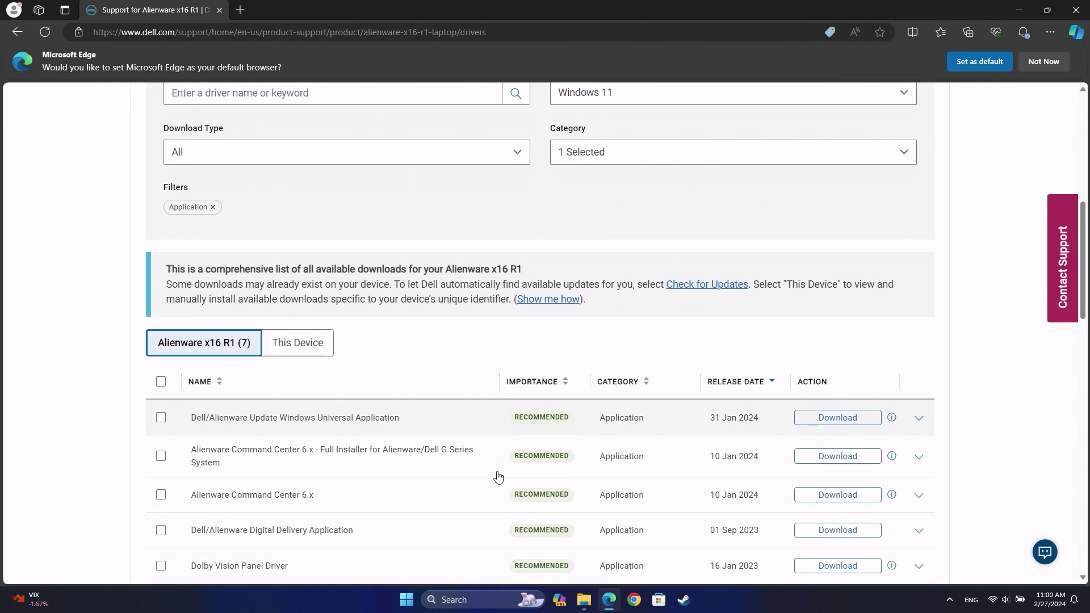
scroll(498, 477, down, 2)
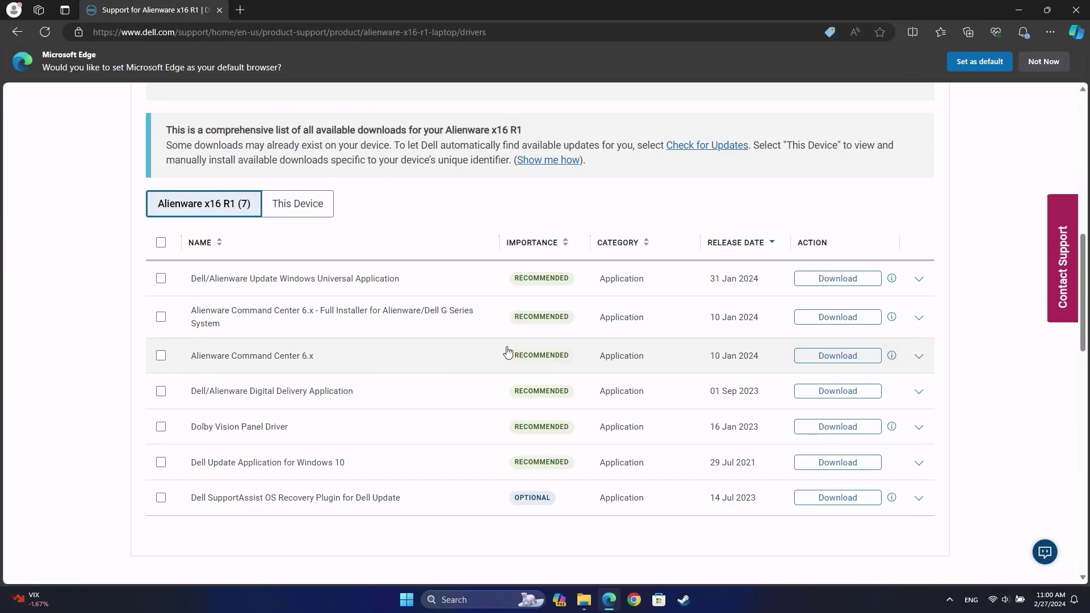
Step: Download the 'Alienware Command Center 6.x - Full Installer' to the Downloads folder
click(822, 323)
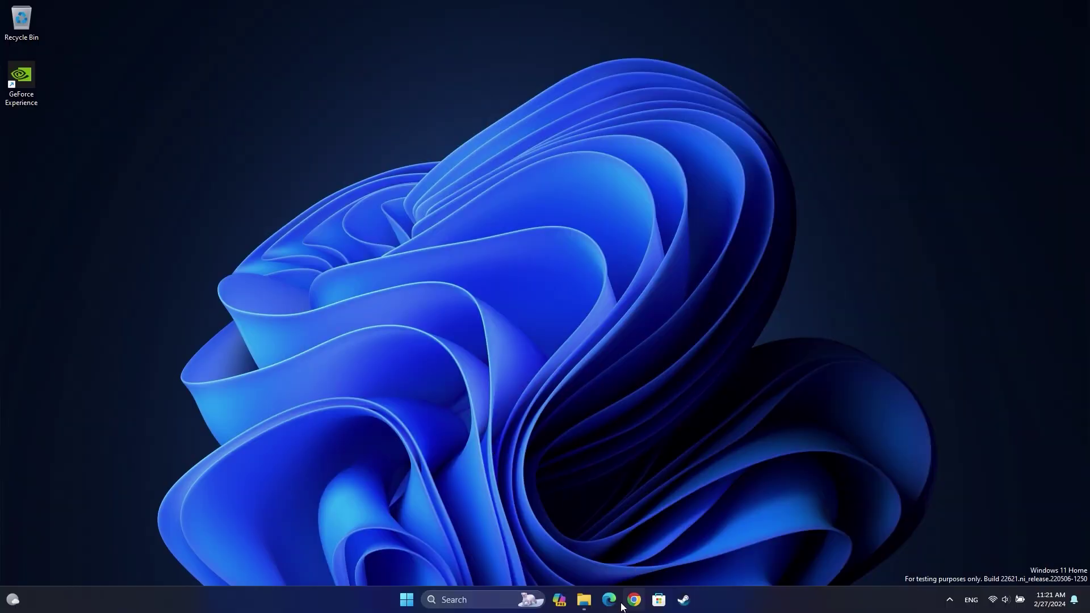
Step: Run the downloaded installer from Downloads, approve UAC, and choose INSTALL
click(584, 599)
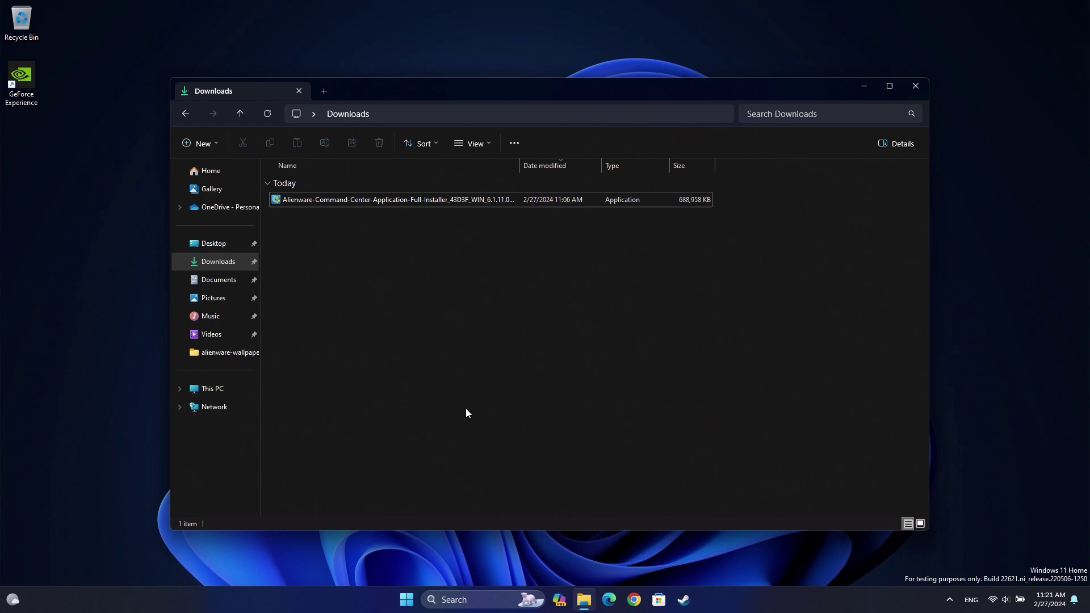
click(358, 202)
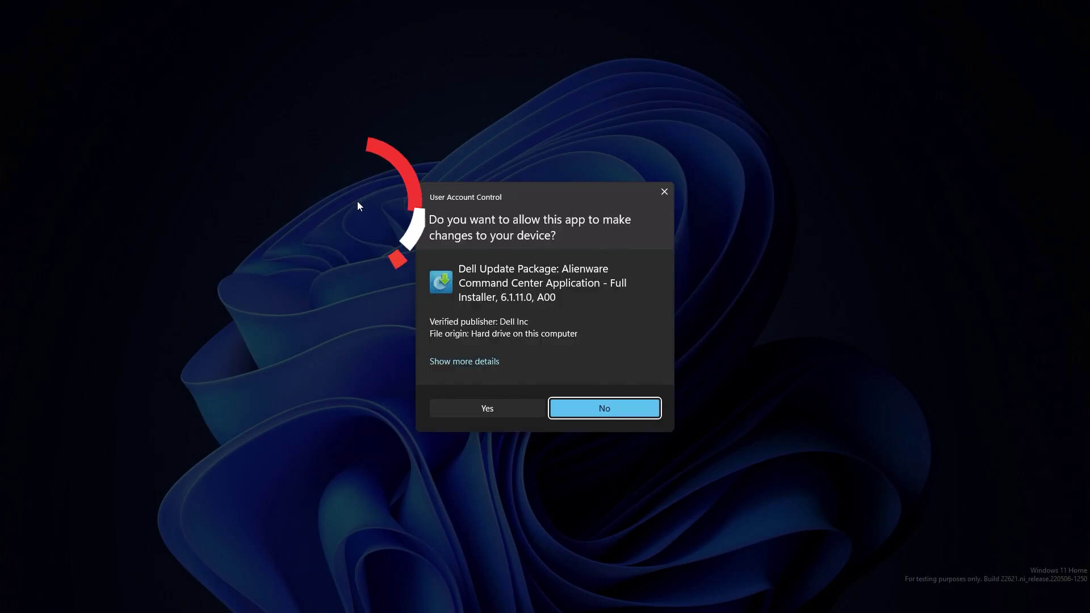
click(487, 407)
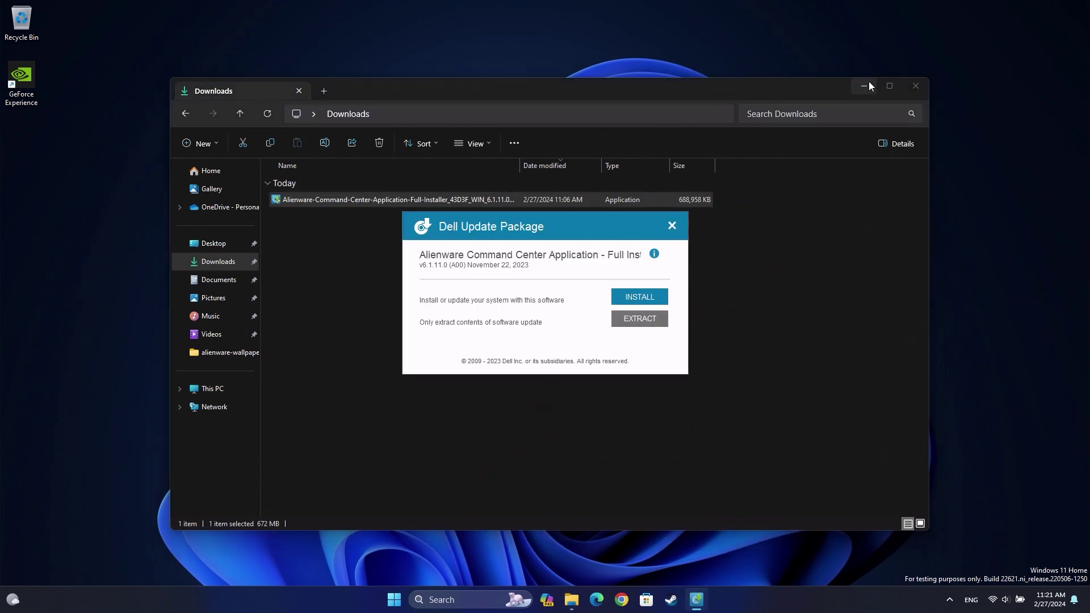
click(865, 86)
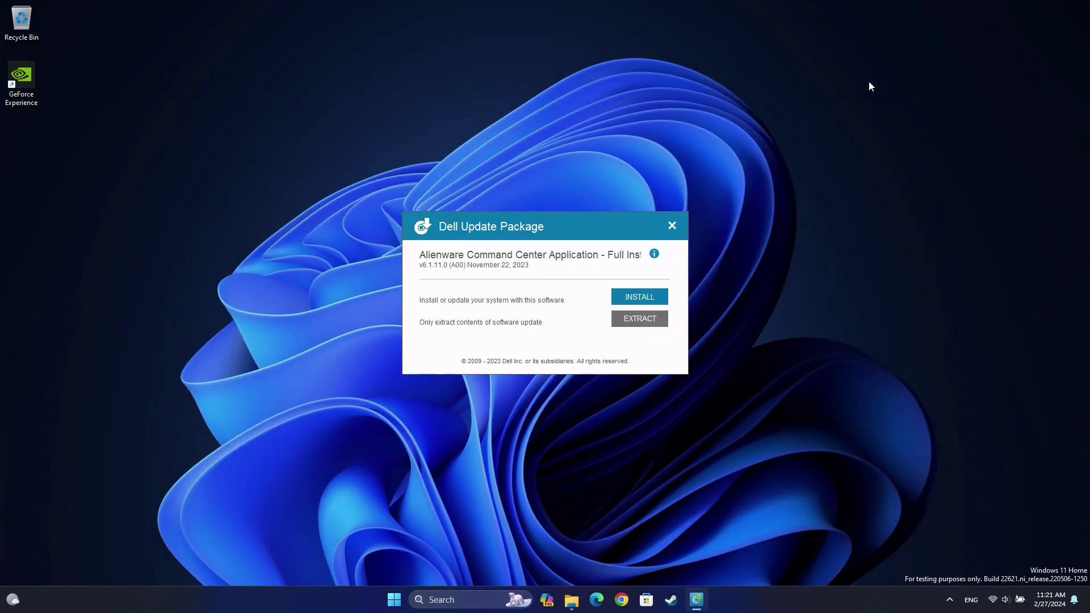
click(654, 298)
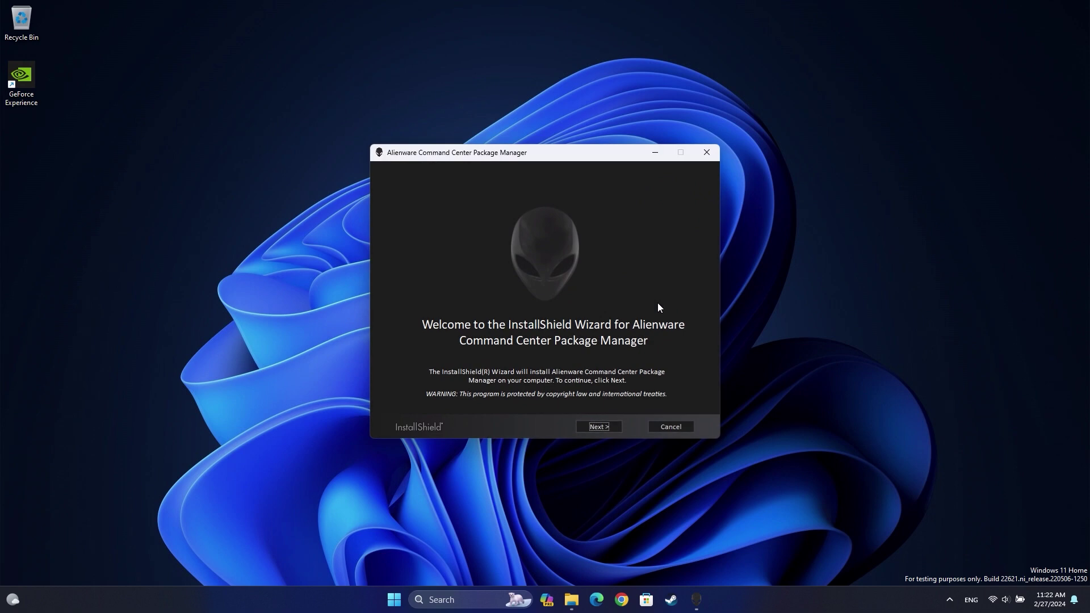
Step: Accept the license agreement terms and start the Package Manager installation
click(609, 427)
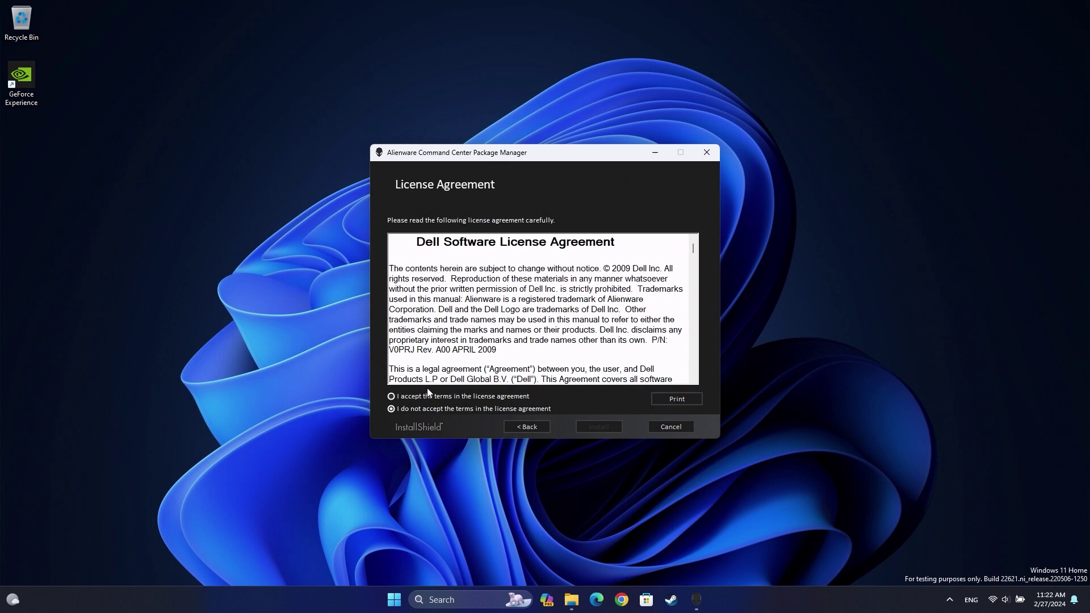
click(396, 397)
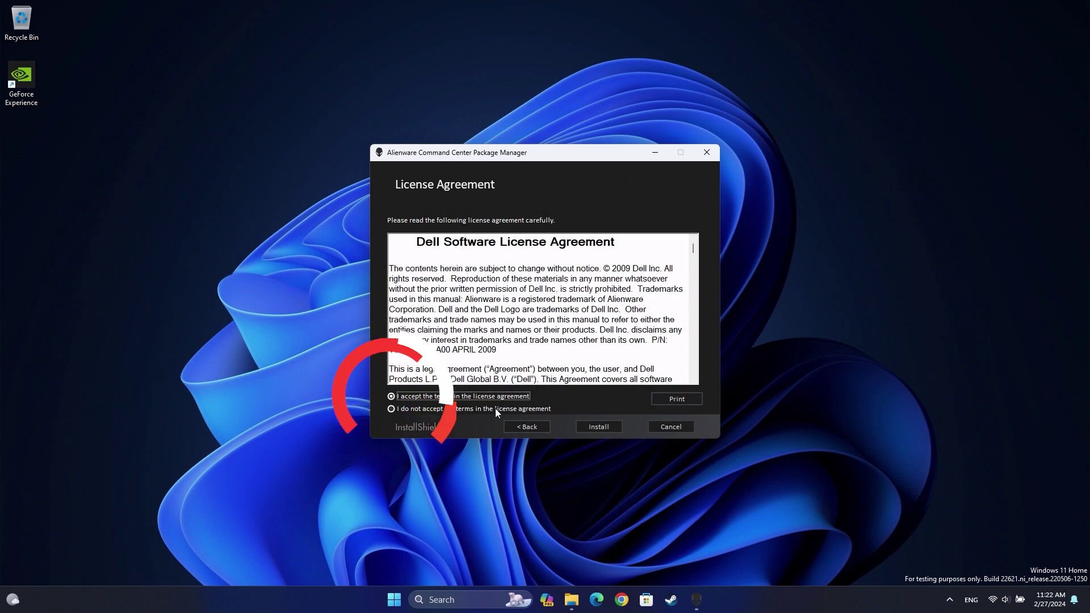
click(599, 427)
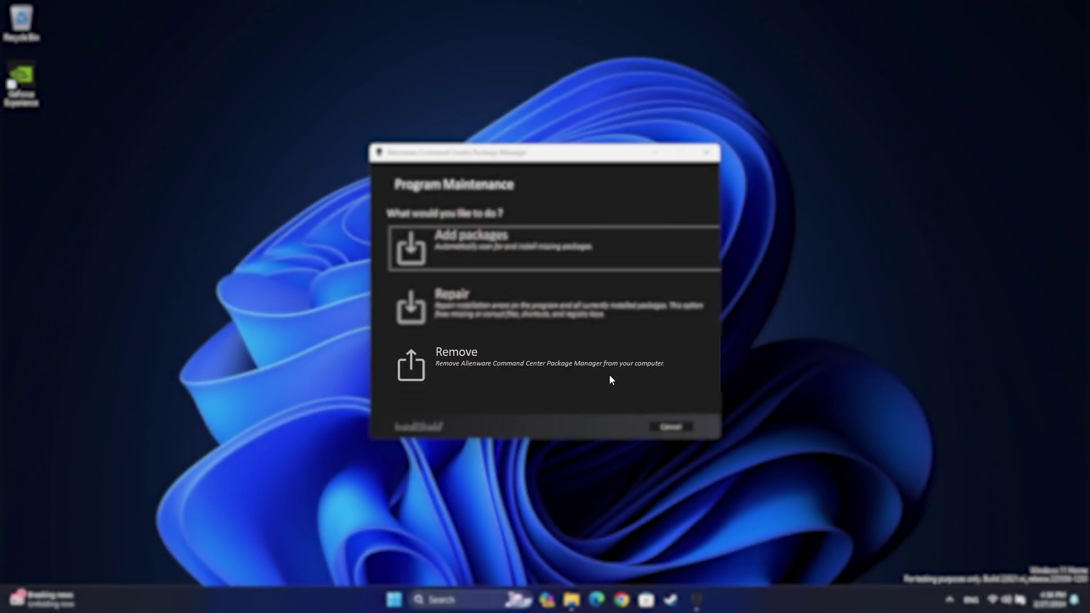
click(546, 310)
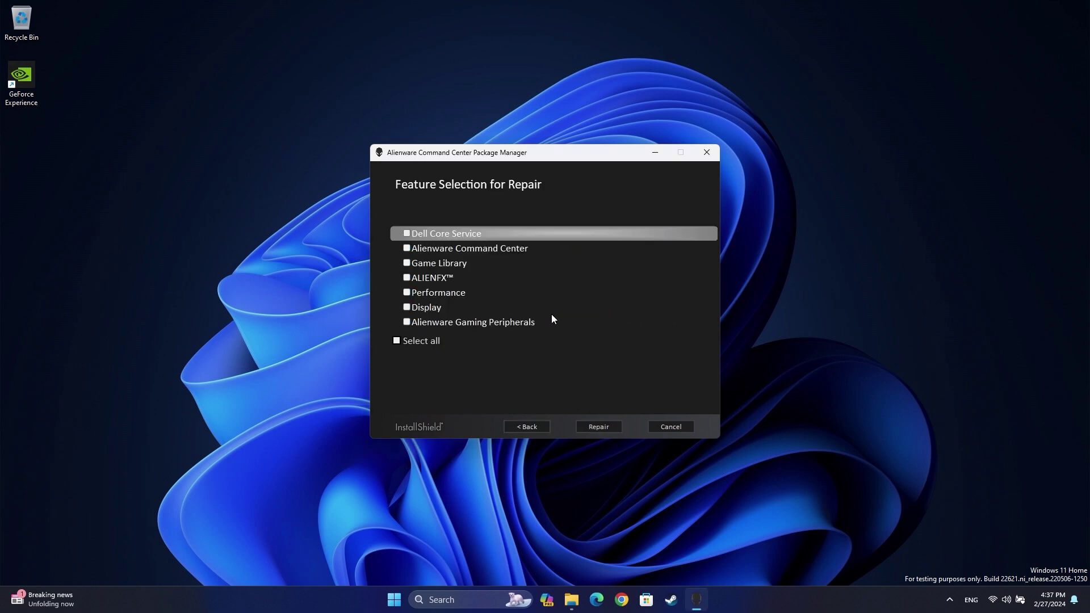